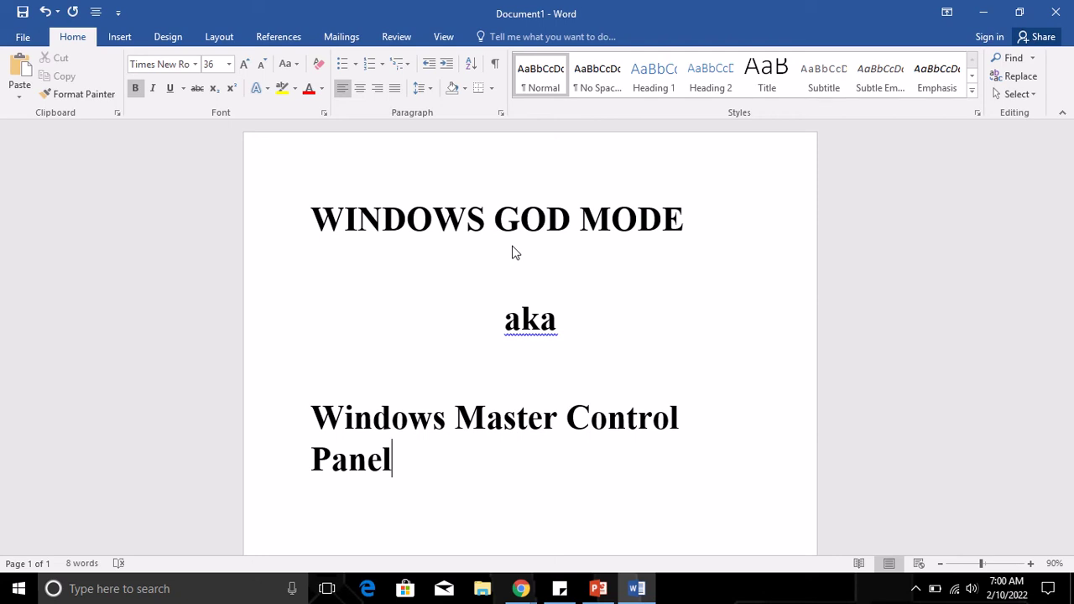
Minimize Word and bring up the empty desktop's New submenu of item types.
{"action": "left_click", "coordinate": [990, 14]}
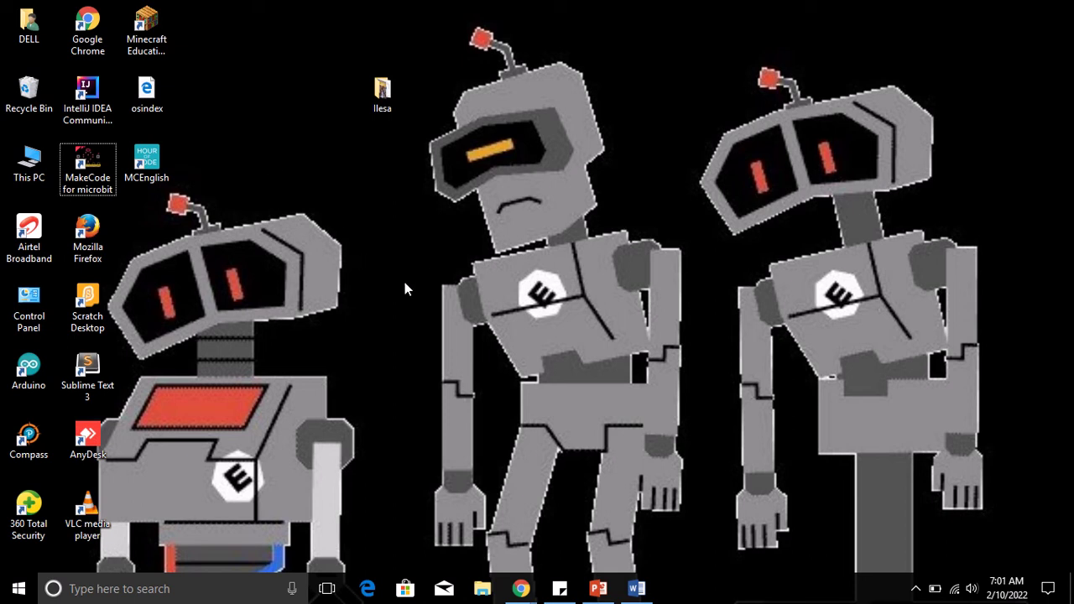
{"action": "right_click", "coordinate": [358, 238]}
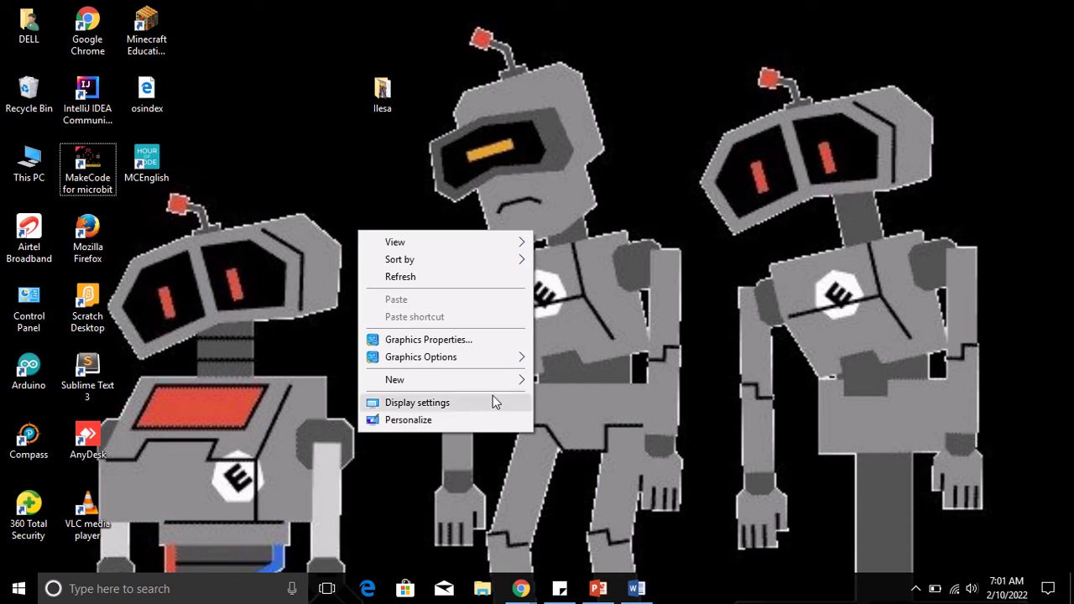
{"action": "mouse_move", "coordinate": [495, 388]}
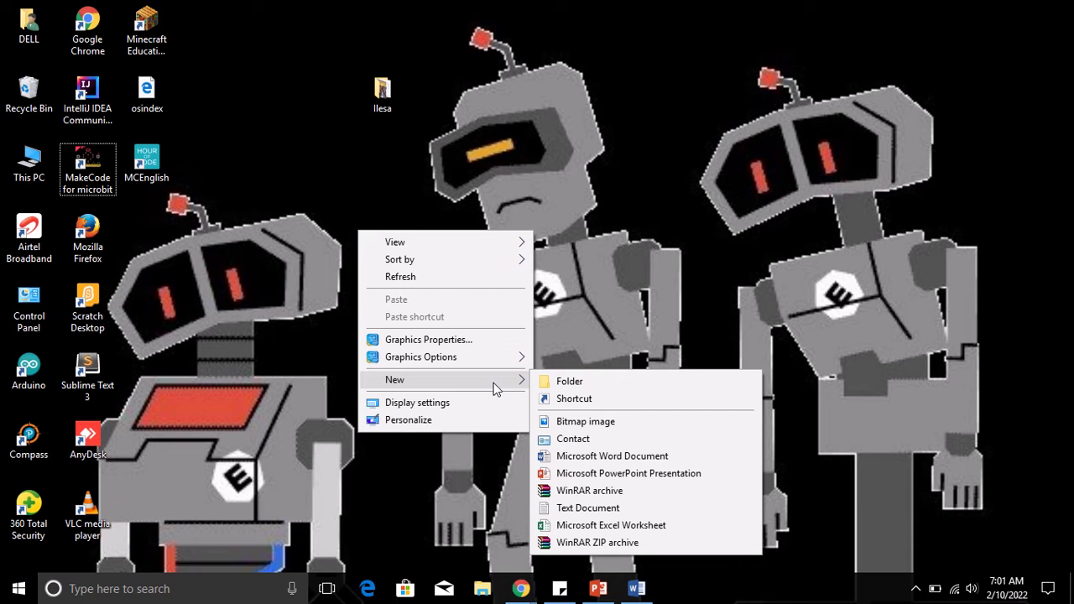
Create a new desktop folder named GodMode.{ED7BA470-8E54-465E-825C-99712043E01C}.
{"action": "left_click", "coordinate": [571, 381]}
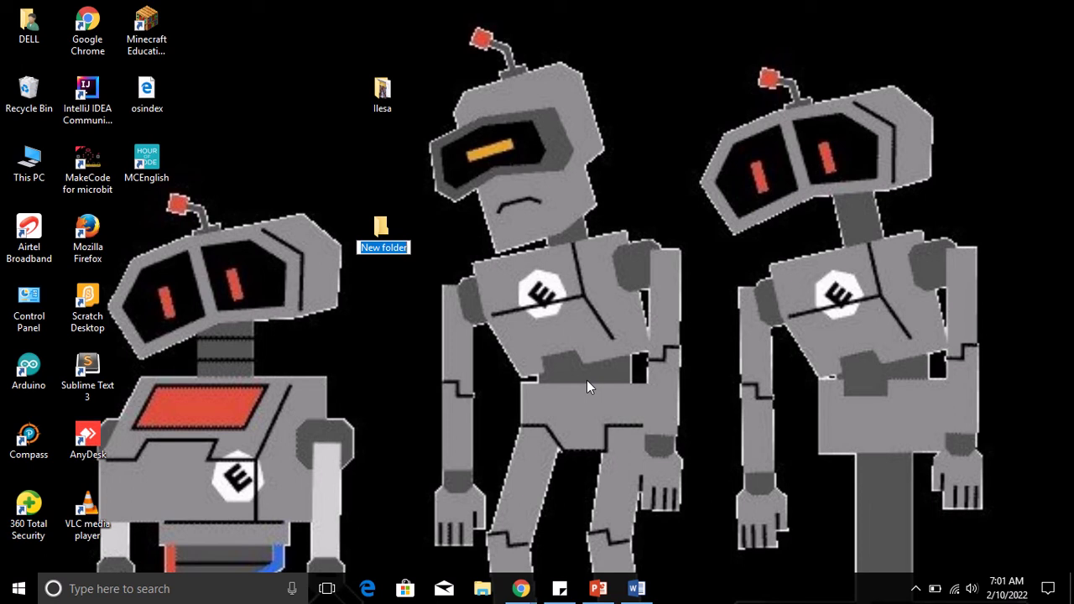
{"action": "type", "text": "GodMode"}
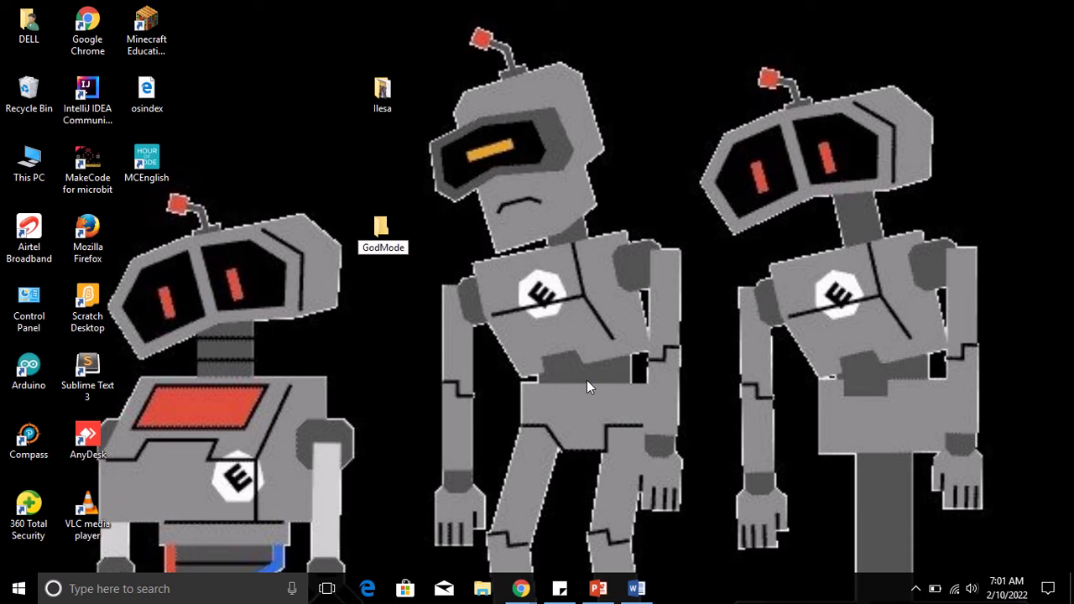
{"action": "type", "text": ".{ED"}
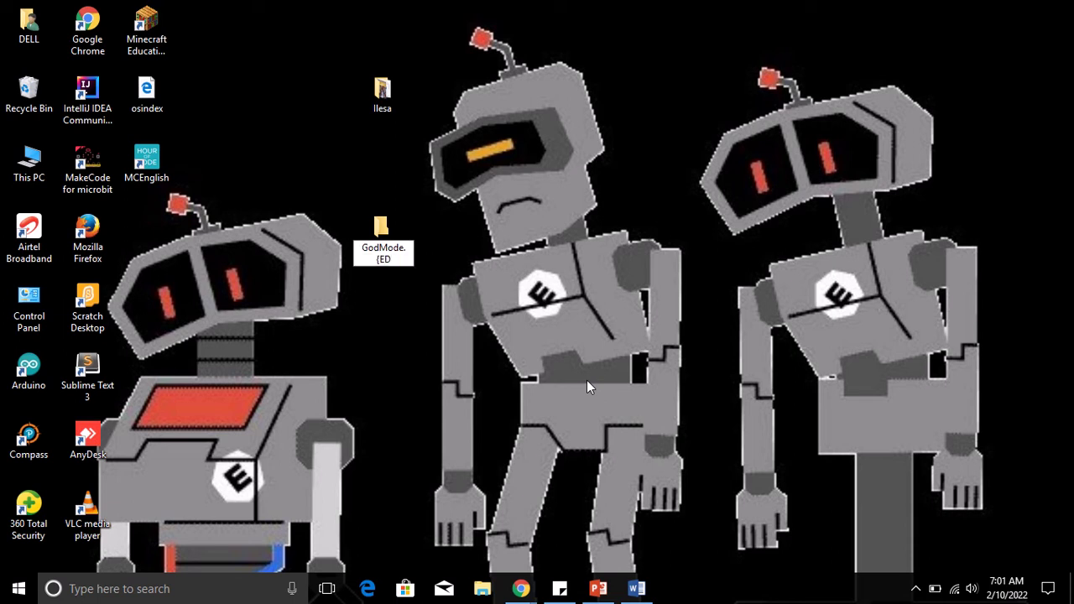
{"action": "type", "text": "7BA470-8E54-"}
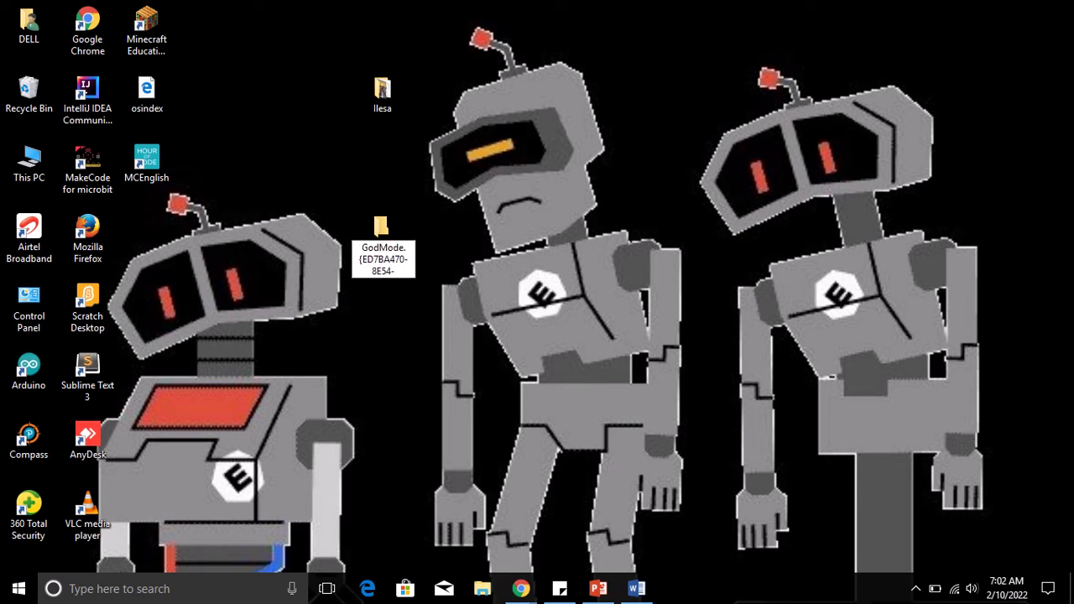
{"action": "type", "text": "45"}
{"action": "key", "text": "BackSpace"}
{"action": "type", "text": "65E-825"}
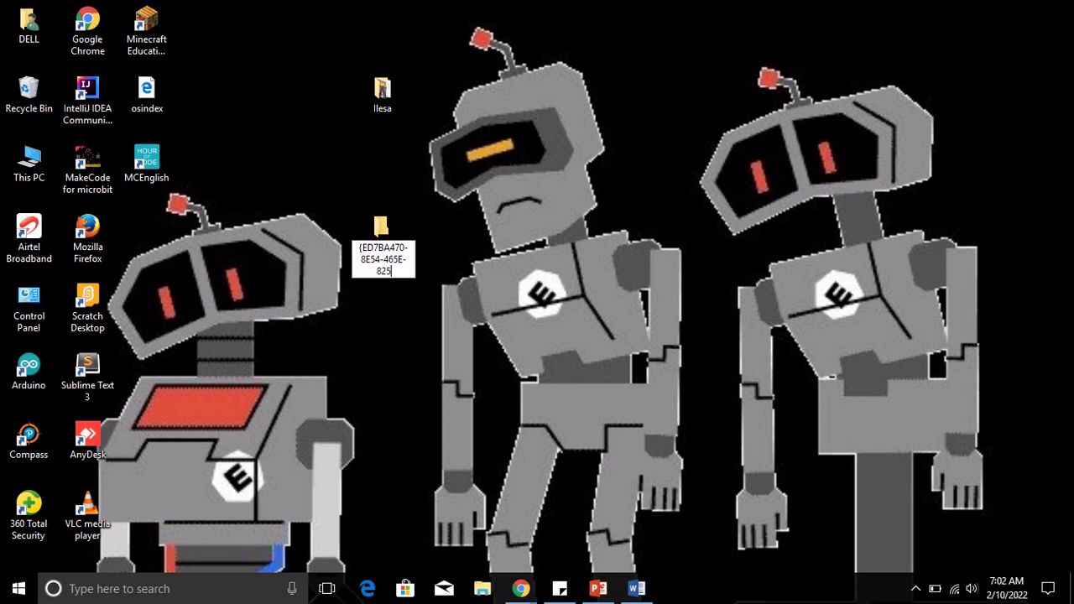
{"action": "type", "text": "C-9971"}
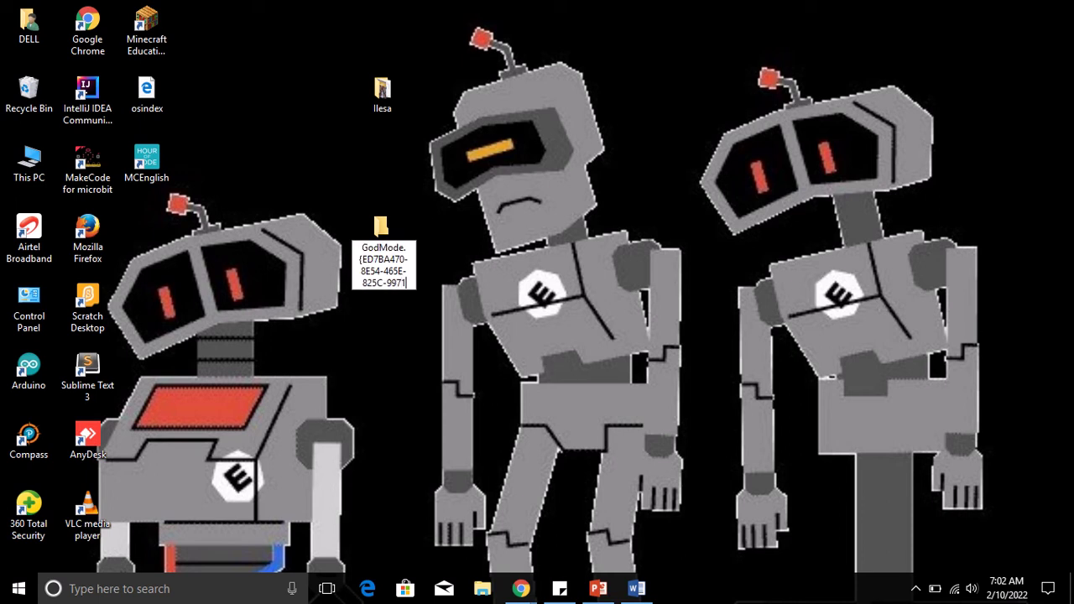
{"action": "type", "text": "2043"}
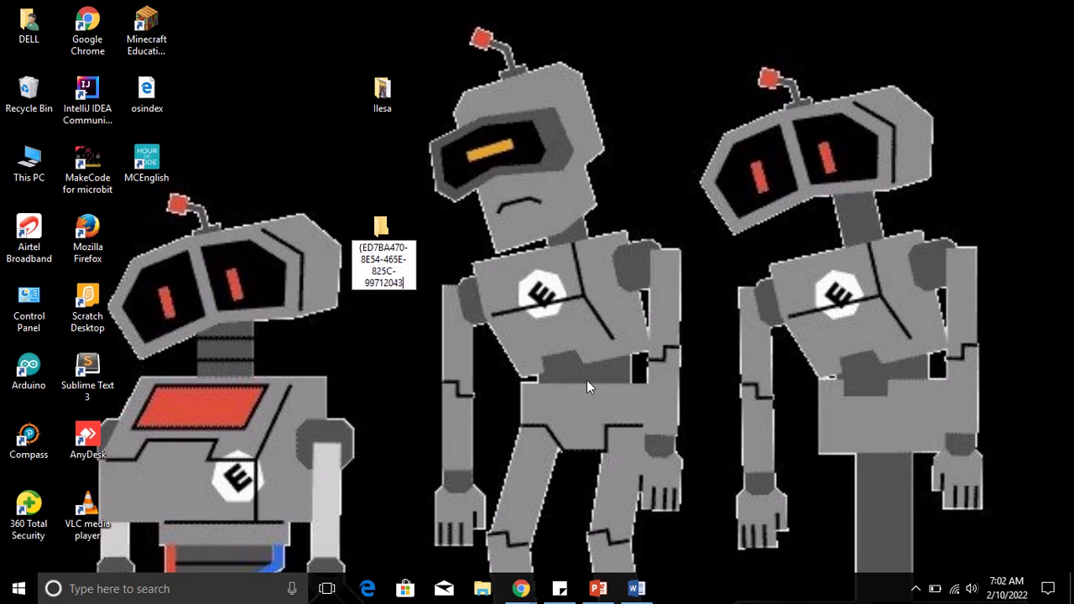
{"action": "type", "text": "E01"}
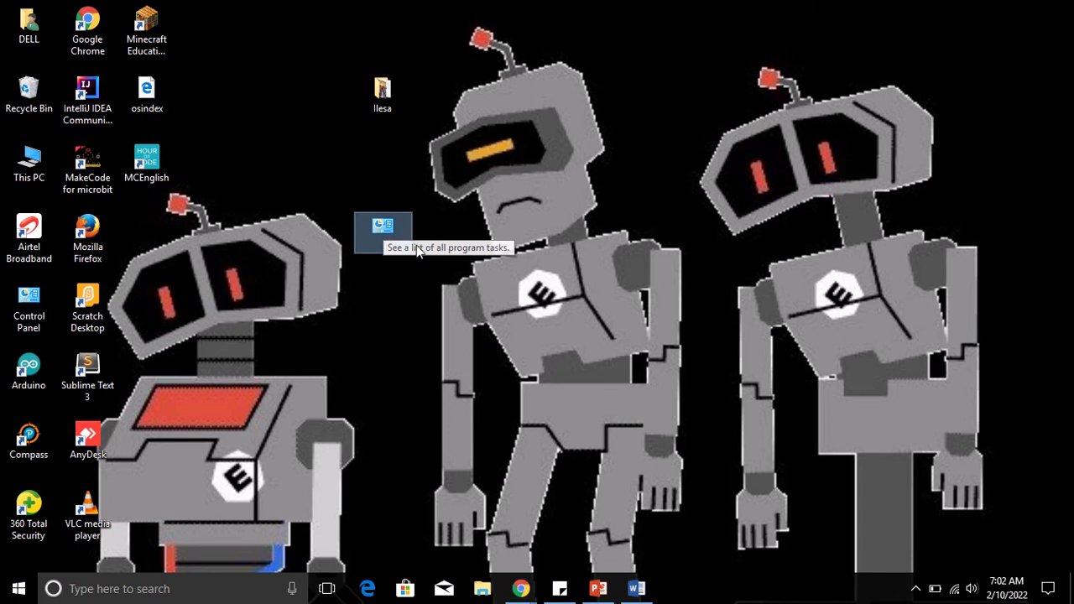
Deselect the new folder and open the GodMode icon to see its 224 settings.
{"action": "left_click", "coordinate": [398, 294]}
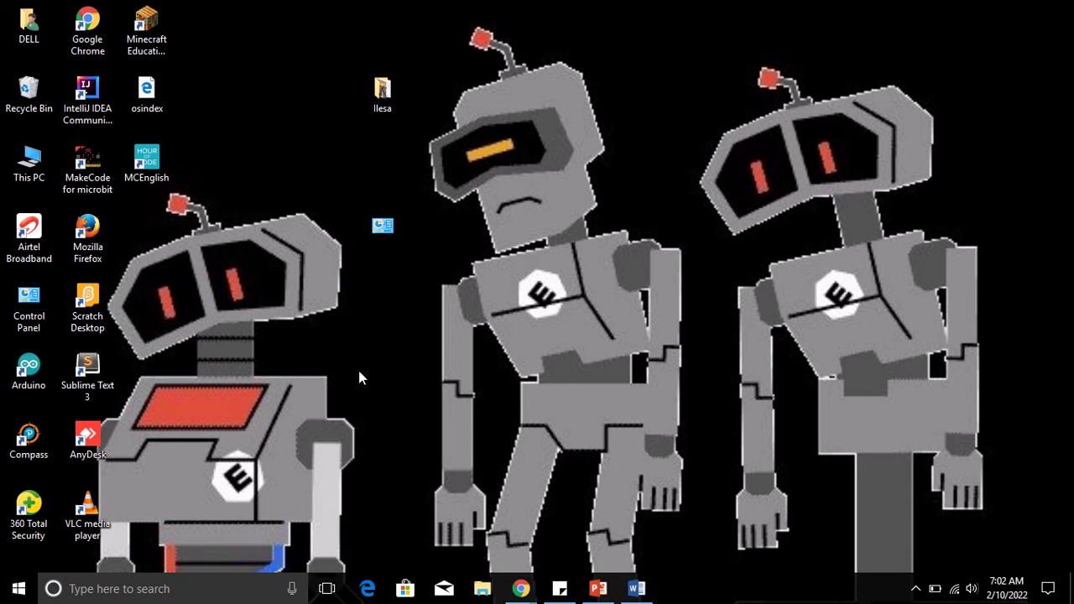
{"action": "double_click", "coordinate": [383, 228]}
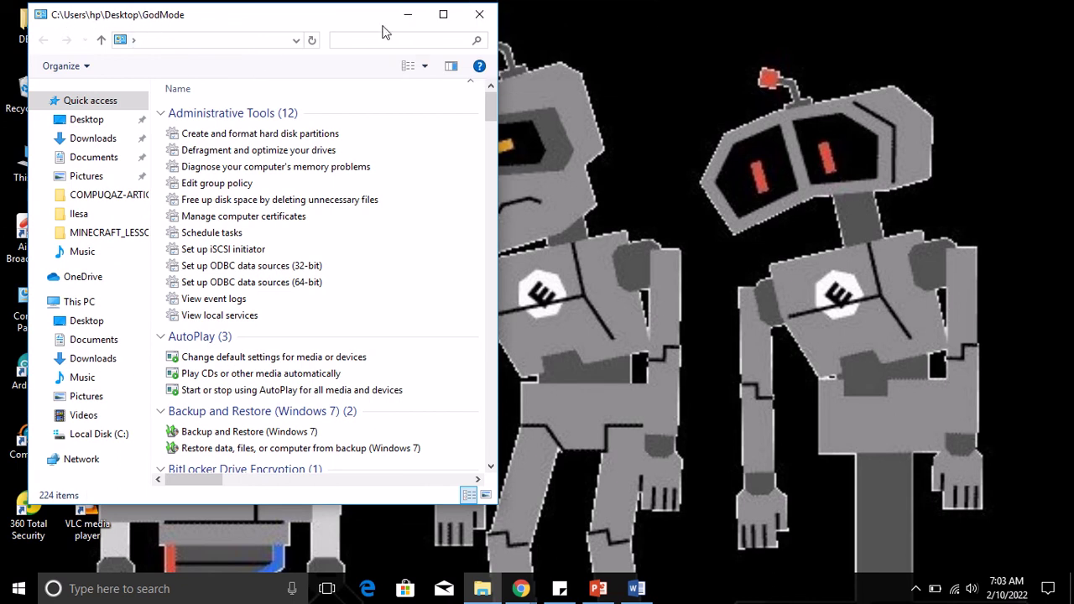
Maximize the GodMode window and scroll down to the Credential Manager and Date and Time groups.
{"action": "left_click", "coordinate": [445, 17]}
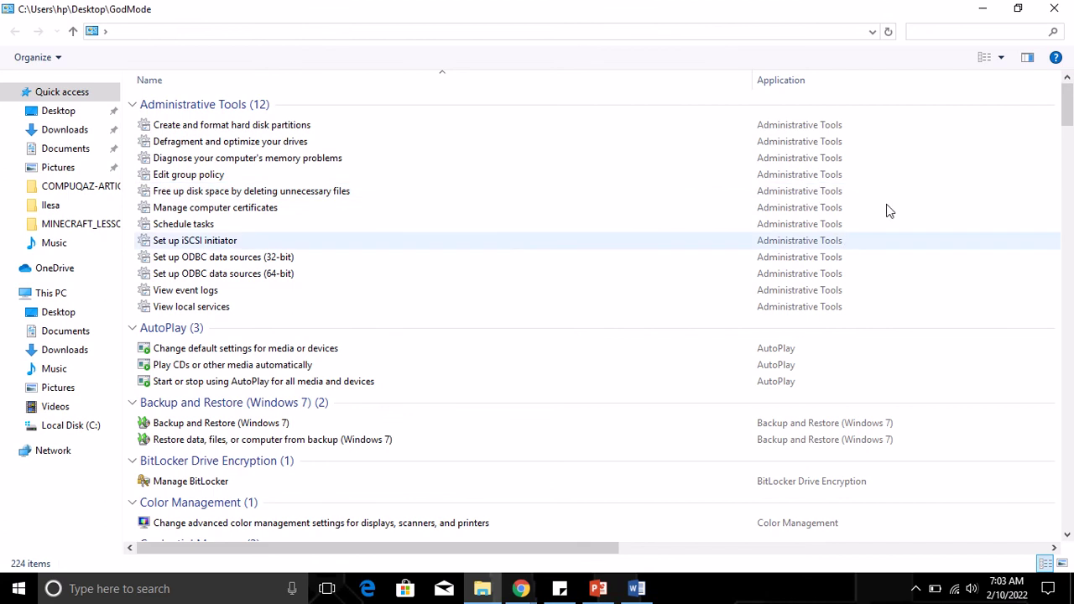
{"action": "mouse_move", "coordinate": [1069, 122]}
{"action": "left_mouse_down"}
{"action": "mouse_move", "coordinate": [1068, 228]}
{"action": "mouse_move", "coordinate": [1068, 121]}
{"action": "left_mouse_up"}
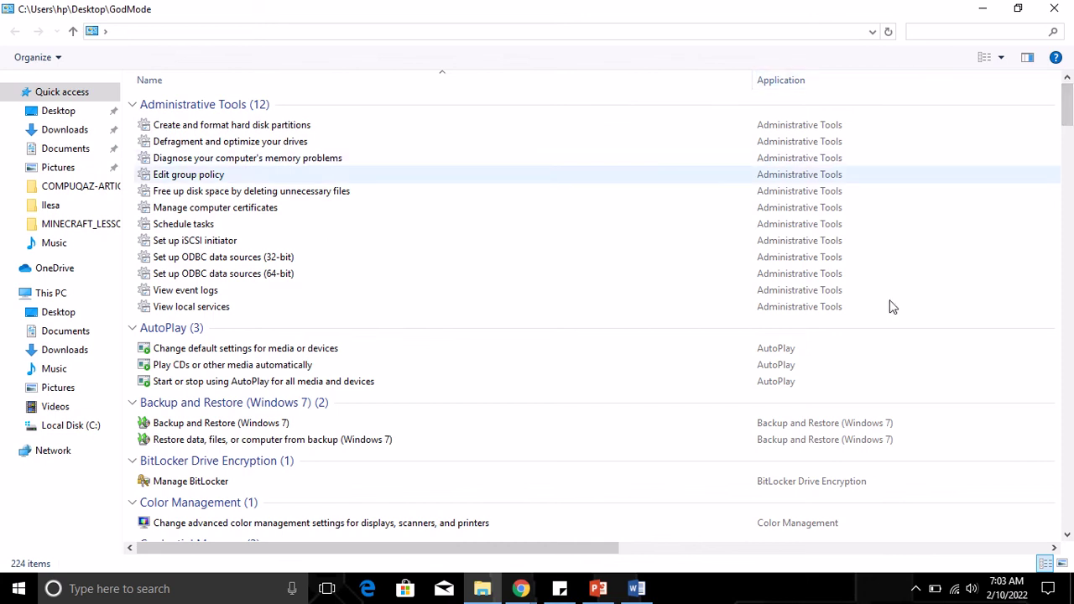
{"action": "left_click", "coordinate": [1067, 535]}
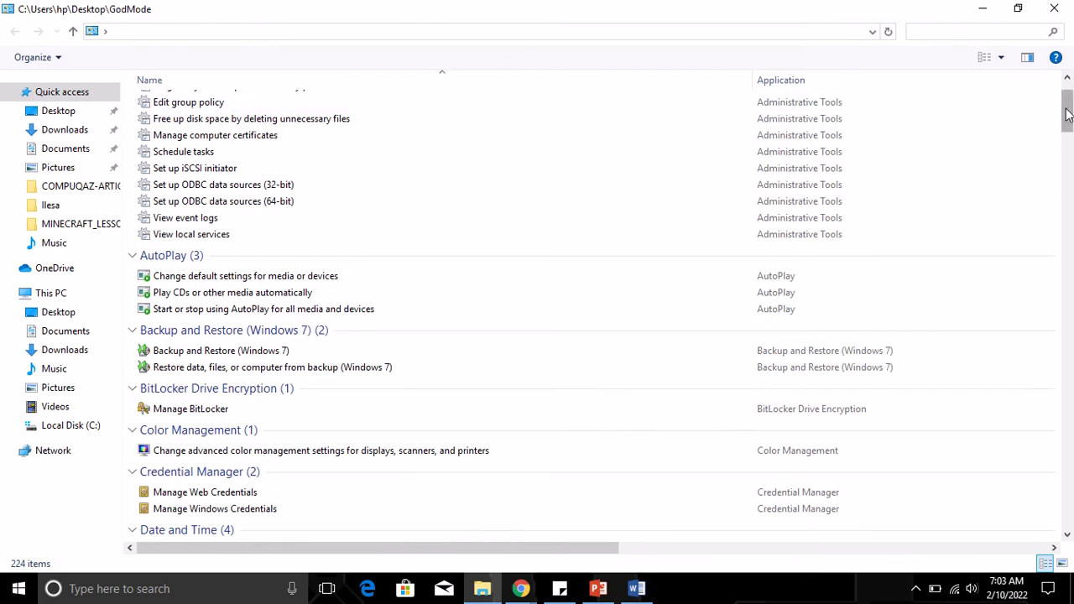
{"action": "left_click", "coordinate": [1066, 78]}
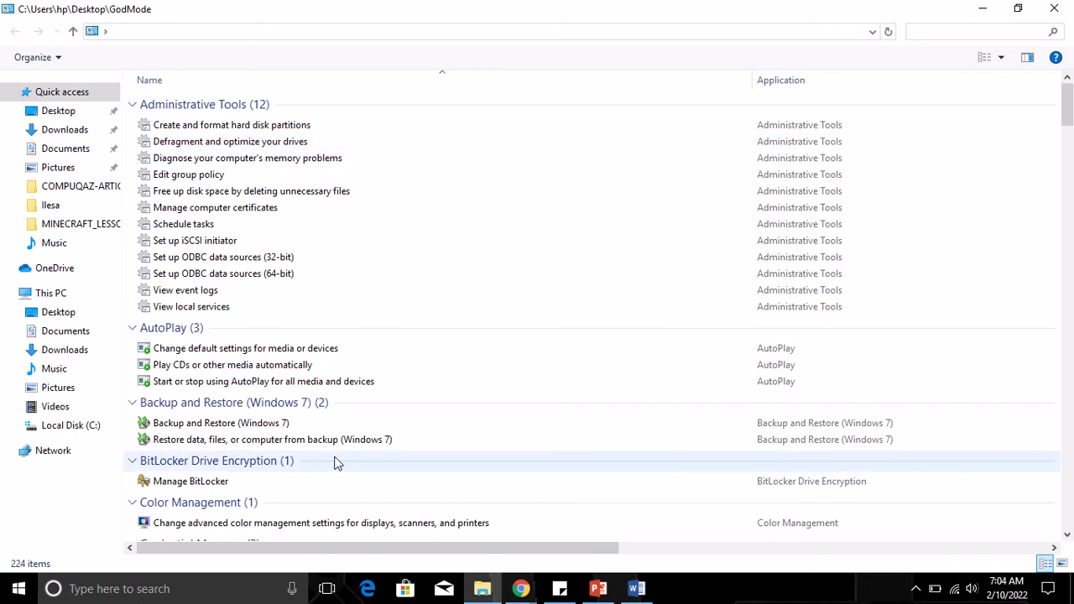
{"action": "left_click", "coordinate": [1067, 535]}
{"action": "left_click", "coordinate": [1067, 535]}
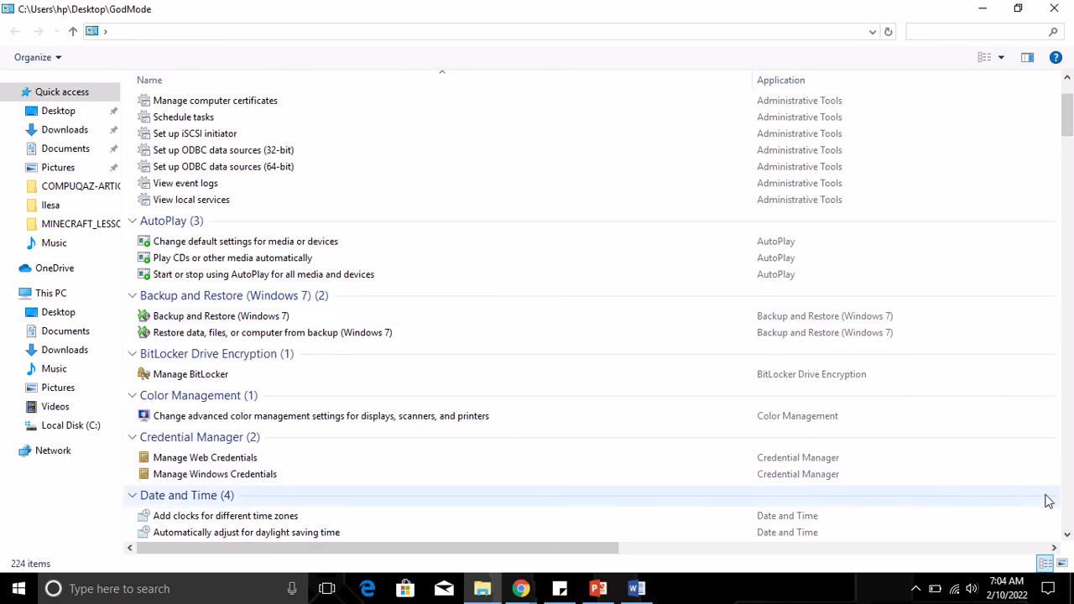
{"action": "left_click", "coordinate": [1066, 537]}
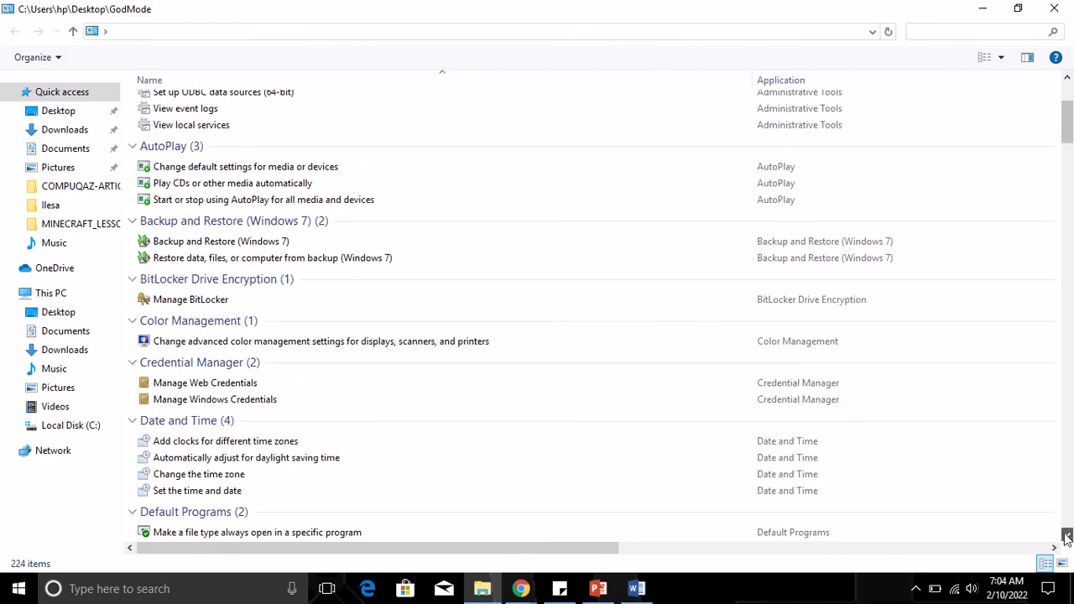
{"action": "scroll", "coordinate": [583, 463], "scroll_direction": "down", "scroll_amount": 1}
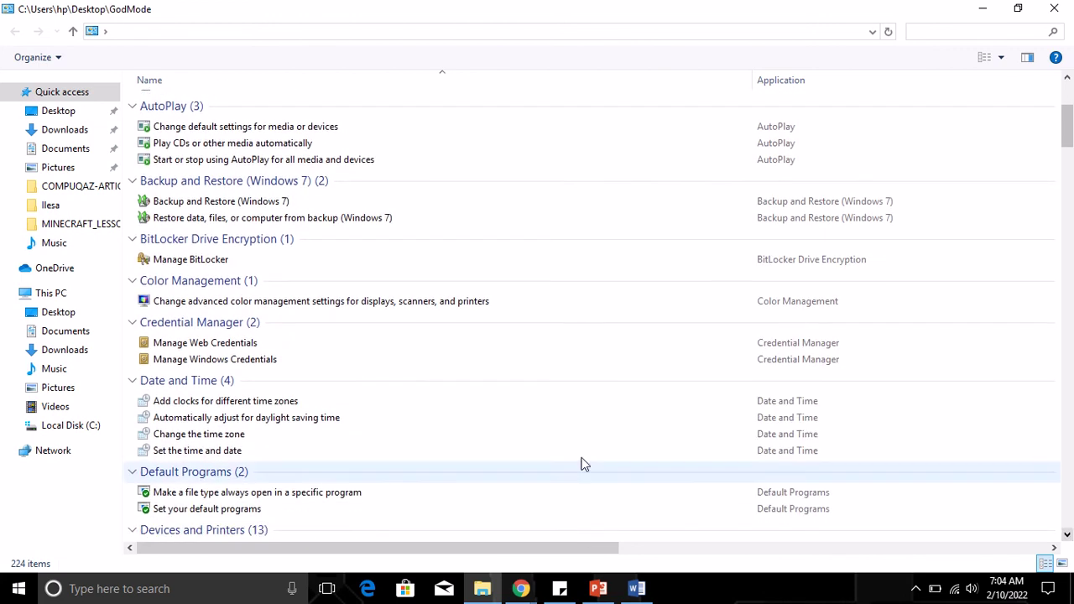
Open Change the time zone, close the Date and Time dialog, and scroll to Devices and Printers.
{"action": "left_click", "coordinate": [198, 438]}
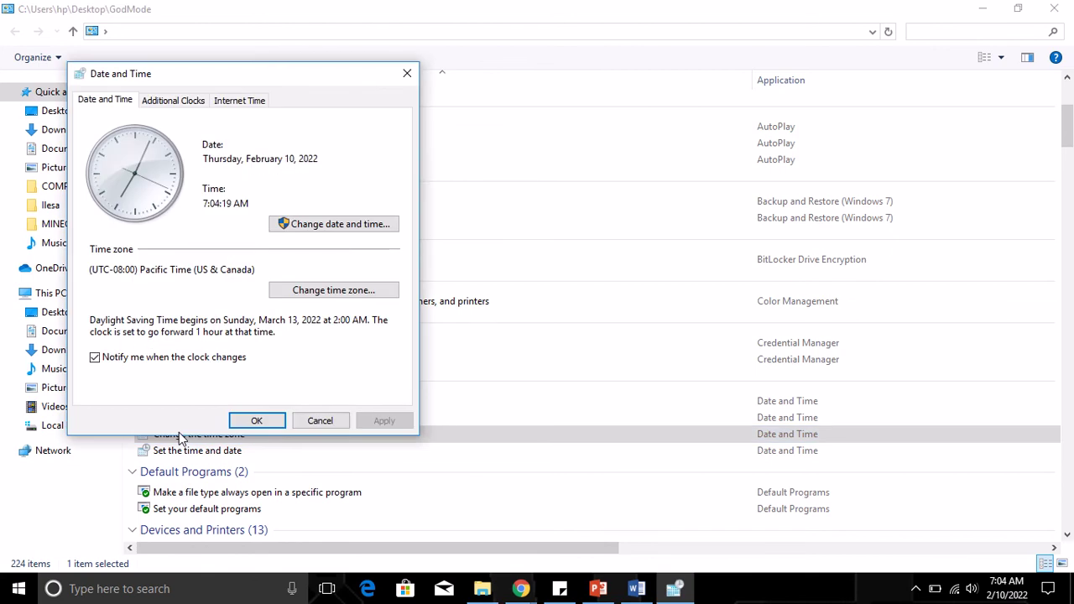
{"action": "left_click", "coordinate": [407, 74]}
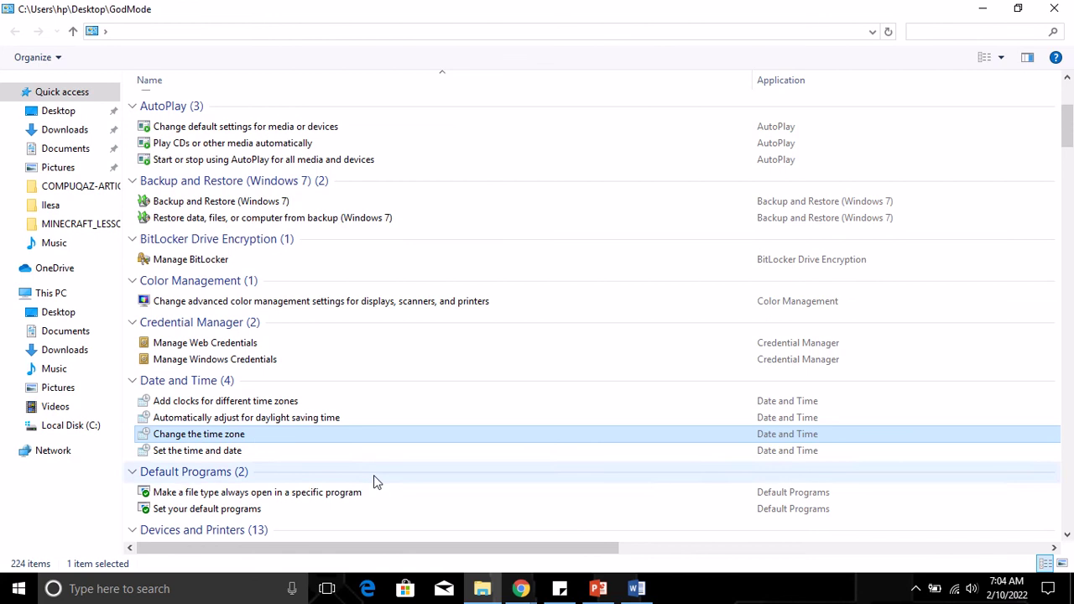
{"action": "scroll", "coordinate": [1066, 537], "scroll_direction": "down", "scroll_amount": 4}
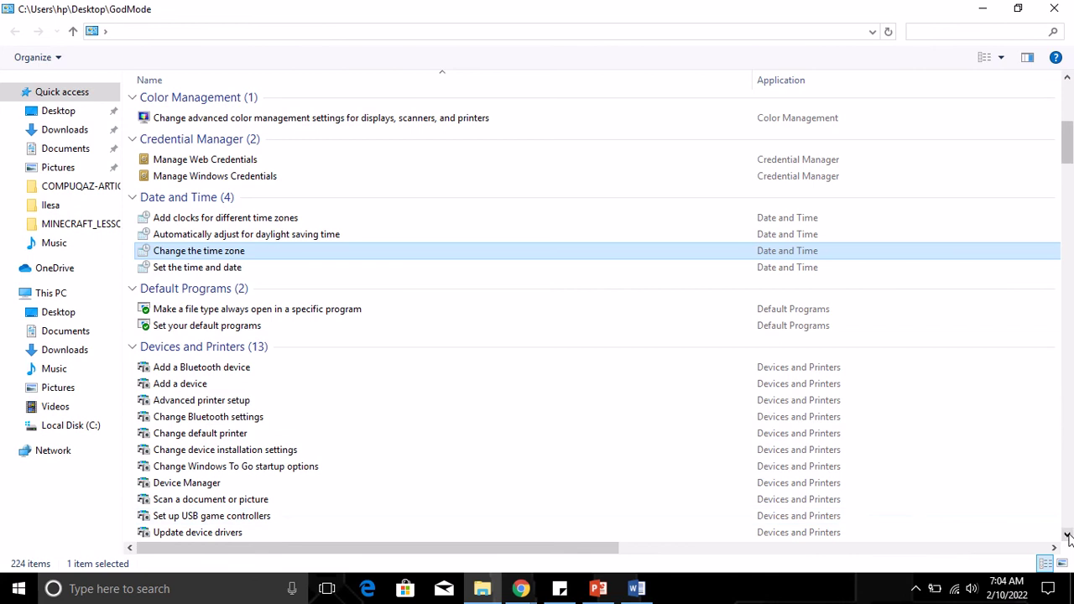
Scroll the GodMode list past File Explorer Options, File History, Indexing and Internet Options.
{"action": "left_click_drag", "start_coordinate": [1068, 537], "coordinate": [1068, 537]}
{"action": "left_click_drag", "start_coordinate": [1068, 537], "coordinate": [1068, 537]}
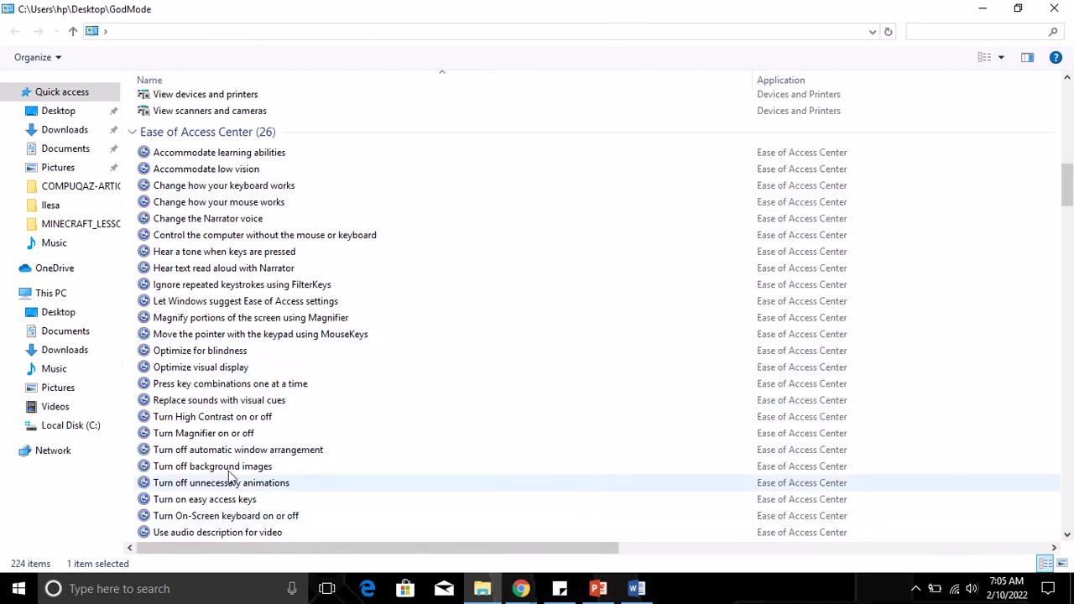
{"action": "left_click", "coordinate": [1067, 537]}
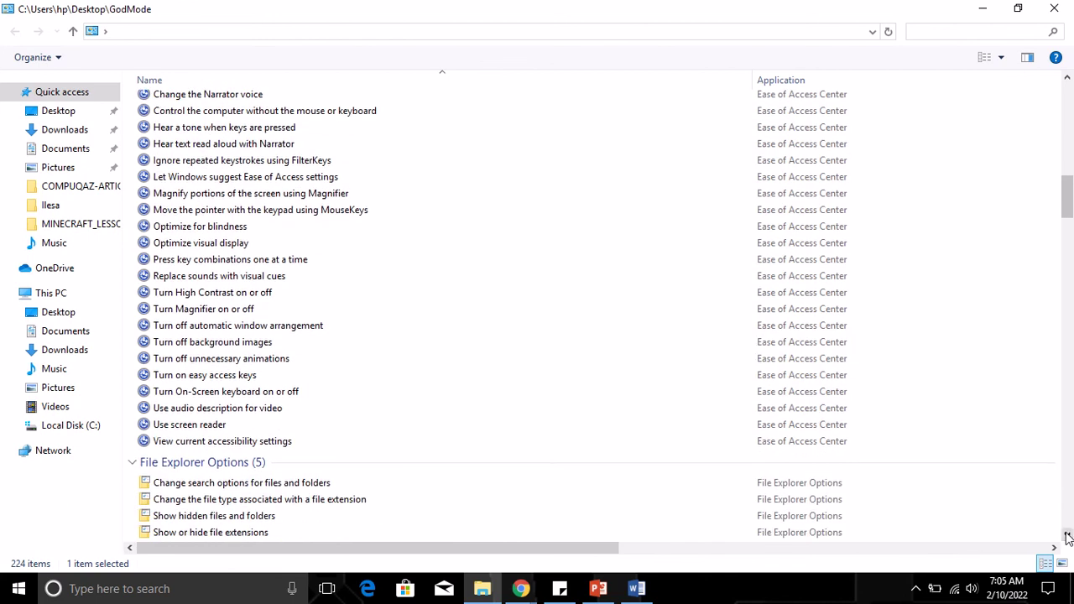
{"action": "left_click_drag", "start_coordinate": [1067, 537], "coordinate": [1068, 537]}
{"action": "left_click", "coordinate": [1067, 537]}
{"action": "left_click", "coordinate": [1068, 538]}
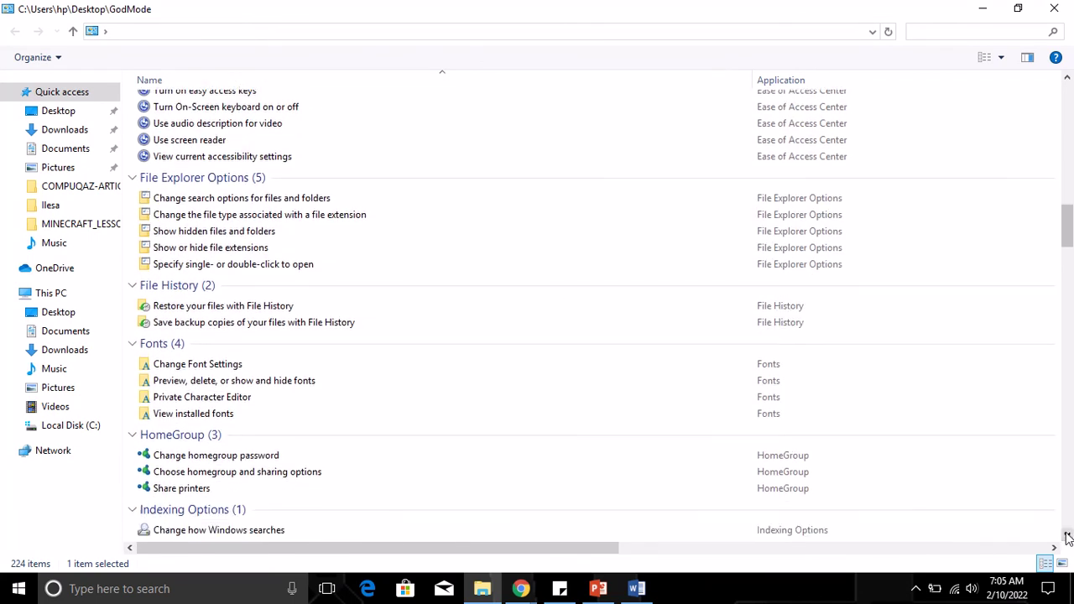
{"action": "left_click", "coordinate": [1067, 537]}
{"action": "left_click", "coordinate": [1067, 537]}
{"action": "left_click", "coordinate": [1067, 537]}
{"action": "left_click", "coordinate": [1068, 537]}
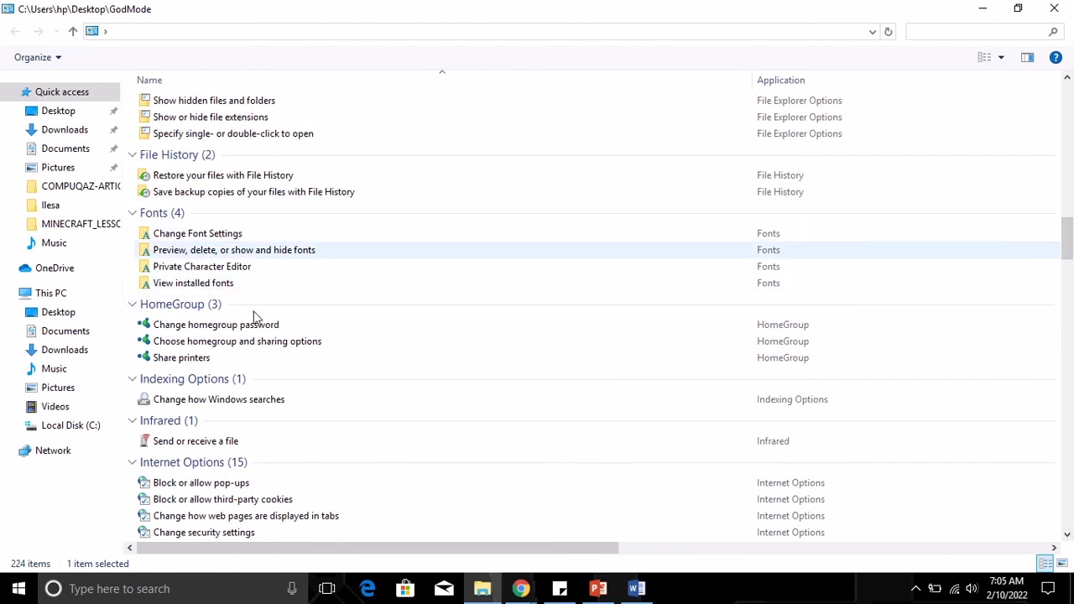
{"action": "left_click", "coordinate": [1067, 537]}
Continue scrolling down to the Power Options and Programs and Features groups.
{"action": "scroll", "coordinate": [1067, 537], "scroll_direction": "down", "scroll_amount": 5}
{"action": "scroll", "coordinate": [1068, 537], "scroll_direction": "down", "scroll_amount": 5}
{"action": "scroll", "coordinate": [1067, 537], "scroll_direction": "down", "scroll_amount": 1}
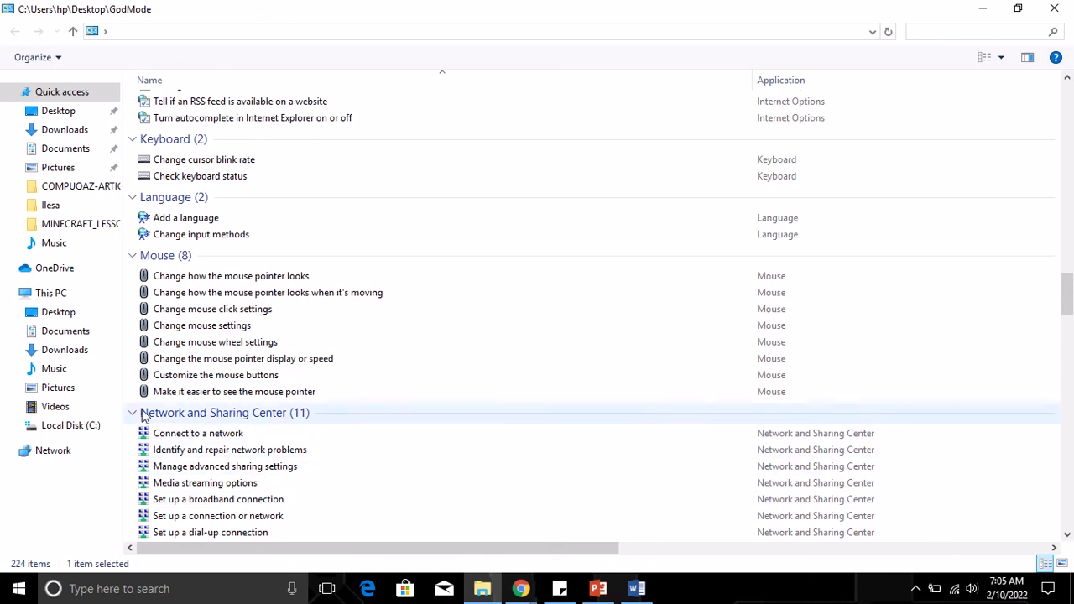
{"action": "left_click", "coordinate": [1069, 535]}
{"action": "left_click", "coordinate": [1068, 535]}
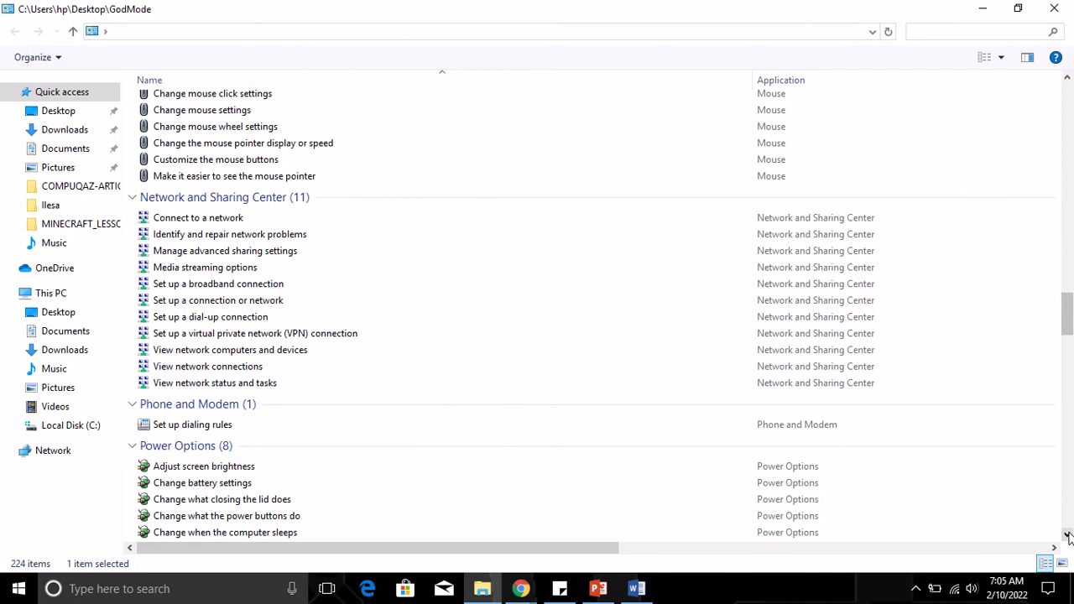
{"action": "scroll", "coordinate": [319, 371], "scroll_direction": "down", "scroll_amount": 3}
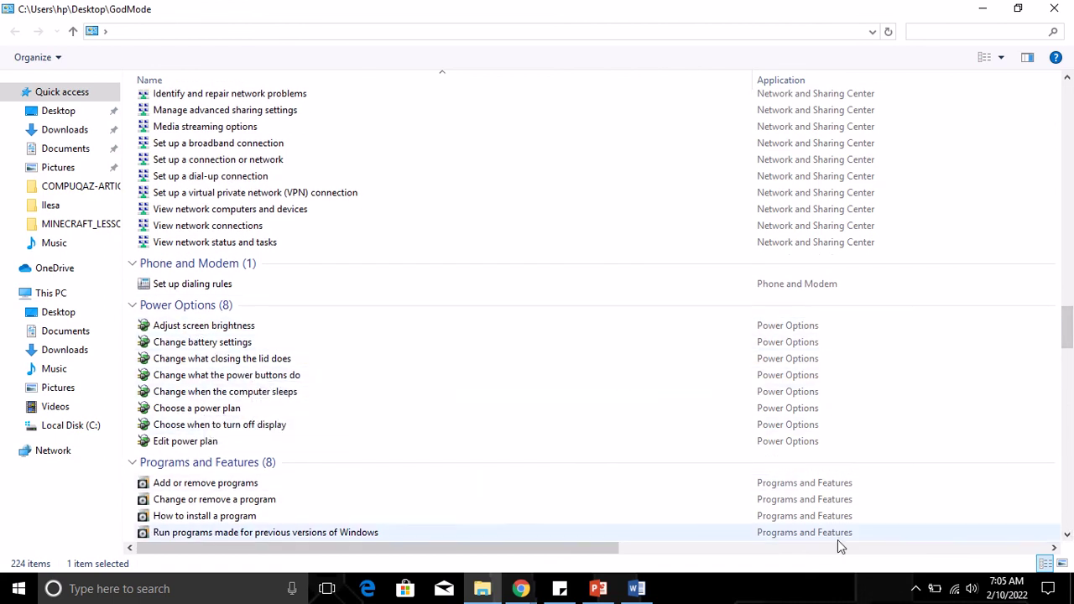
Scroll down until the System (23) group, including Rename this computer, fills the list.
{"action": "left_click", "coordinate": [1067, 534]}
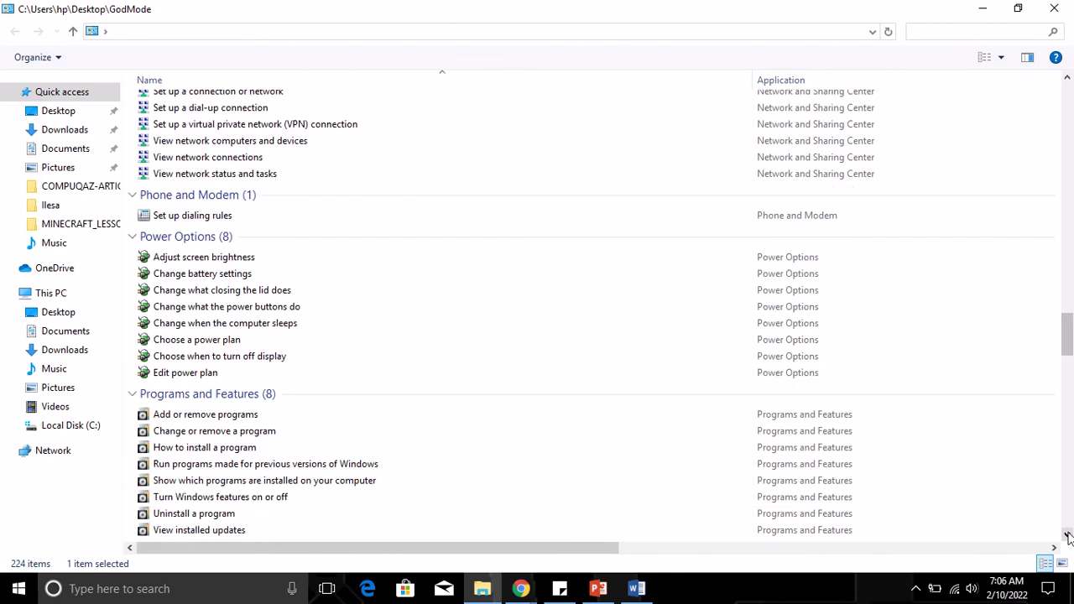
{"action": "left_click_drag", "start_coordinate": [1067, 534], "coordinate": [1067, 535]}
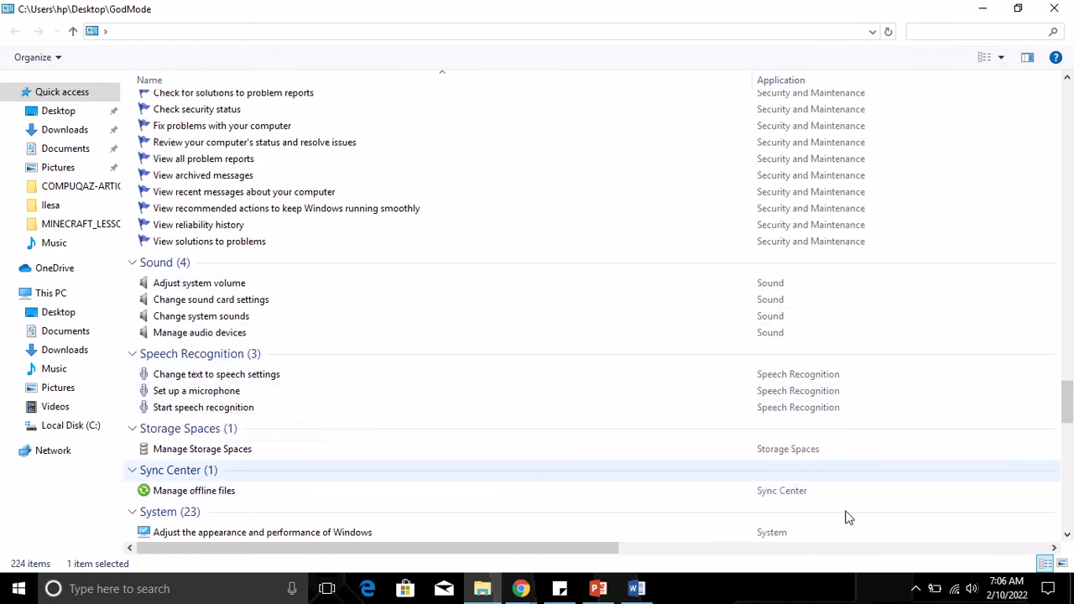
{"action": "left_click", "coordinate": [1066, 536]}
{"action": "left_click_drag", "start_coordinate": [1066, 537], "coordinate": [1066, 537]}
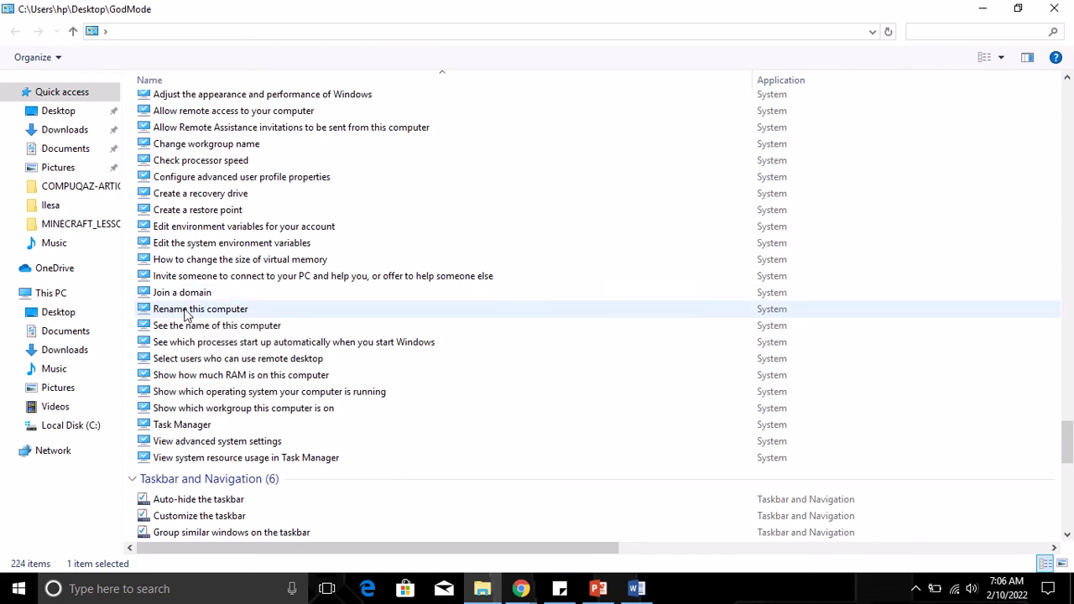
{"action": "double_click", "coordinate": [193, 313]}
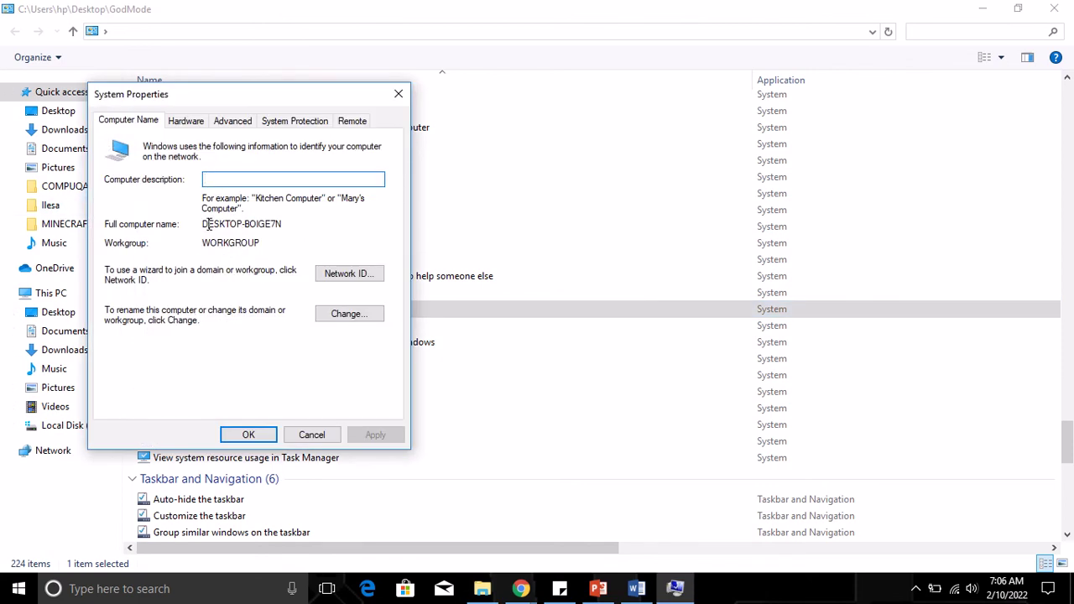
{"action": "left_click_drag", "start_coordinate": [207, 224], "coordinate": [277, 225]}
{"action": "left_click", "coordinate": [290, 234]}
{"action": "left_click", "coordinate": [319, 435]}
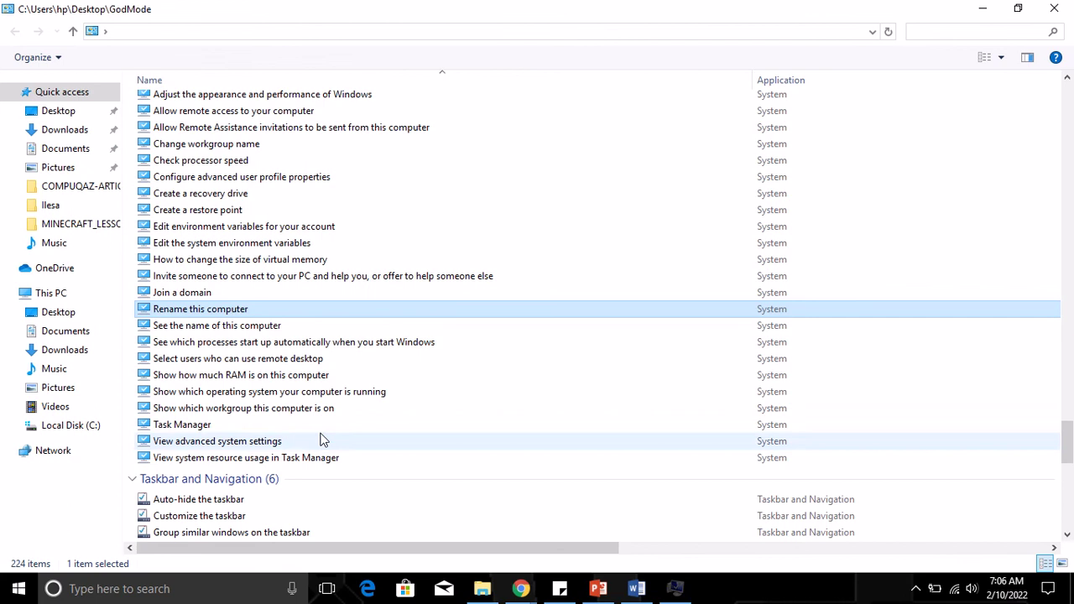
Scroll past Troubleshooting, User Accounts and Windows Firewall to Work Folders at the list's end.
{"action": "left_click", "coordinate": [1067, 536]}
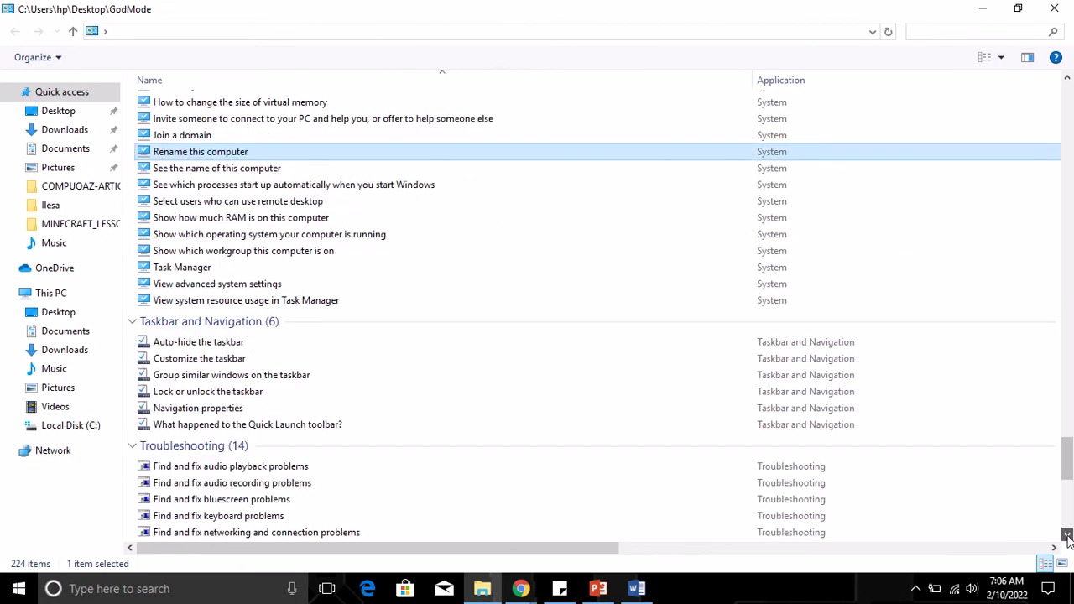
{"action": "left_click", "coordinate": [1068, 537]}
{"action": "left_click", "coordinate": [1067, 536]}
{"action": "left_click", "coordinate": [1067, 536]}
{"action": "left_click", "coordinate": [1067, 536]}
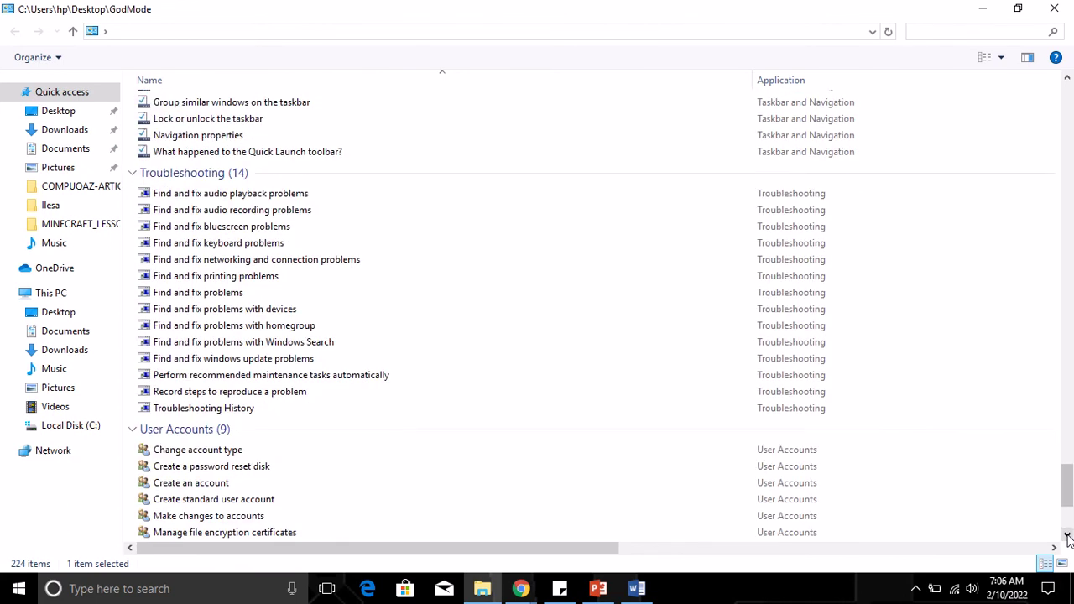
{"action": "left_click", "coordinate": [1067, 536]}
{"action": "left_click", "coordinate": [1068, 536]}
{"action": "left_click", "coordinate": [1067, 536]}
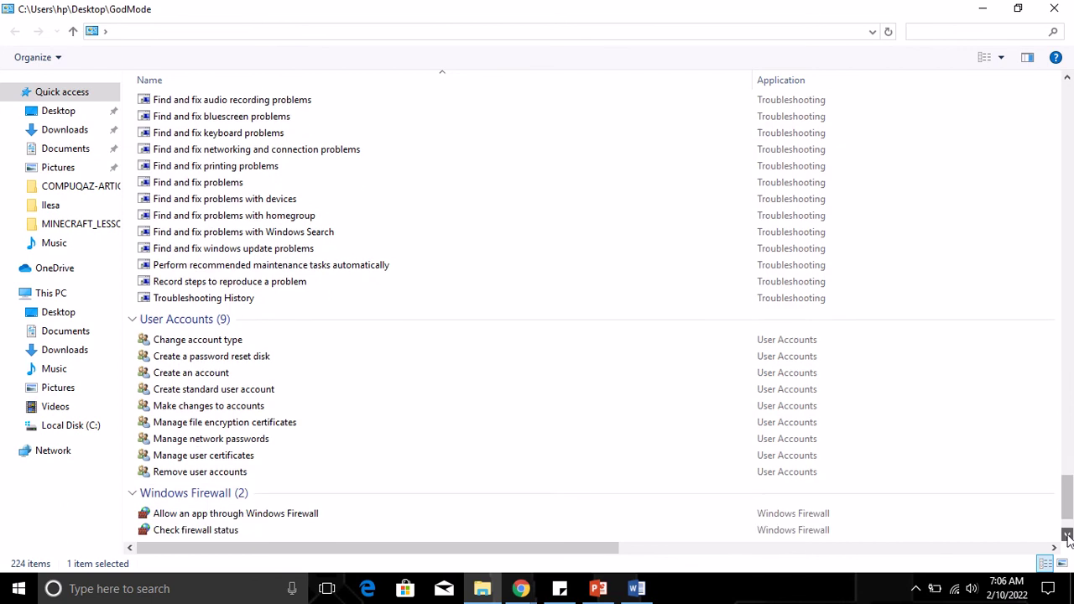
{"action": "left_click", "coordinate": [1067, 536]}
{"action": "left_click", "coordinate": [1067, 537]}
{"action": "left_click", "coordinate": [1067, 536]}
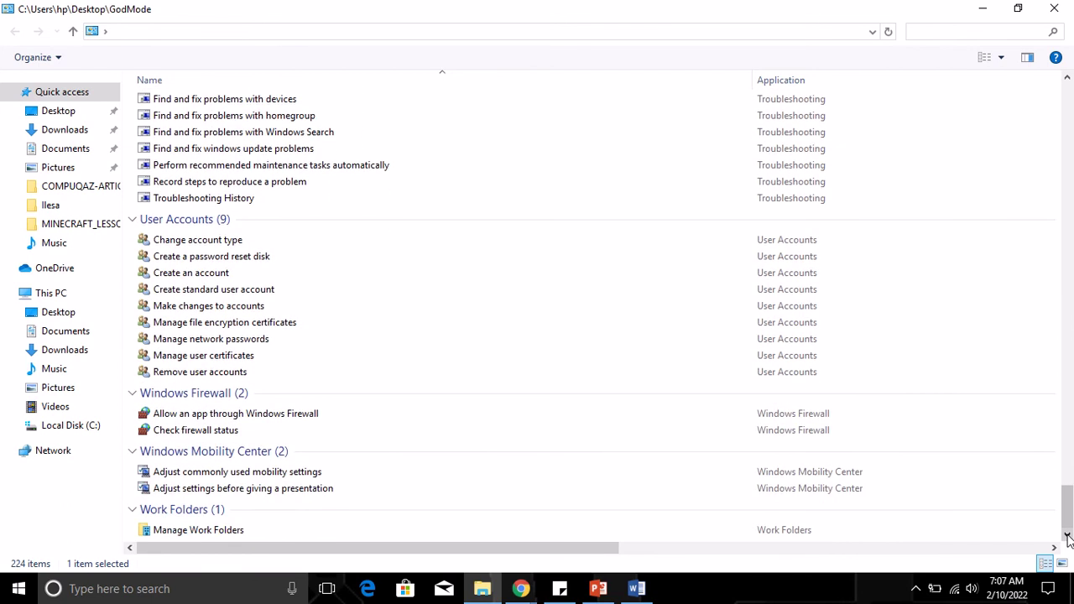
{"action": "left_click", "coordinate": [1067, 536]}
{"action": "left_click", "coordinate": [1068, 537]}
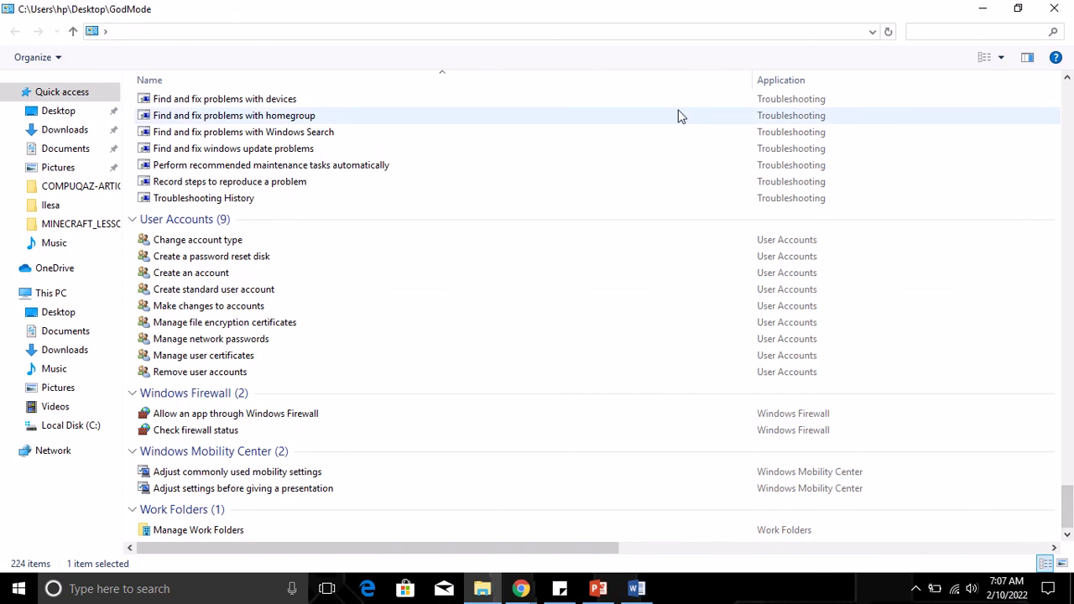